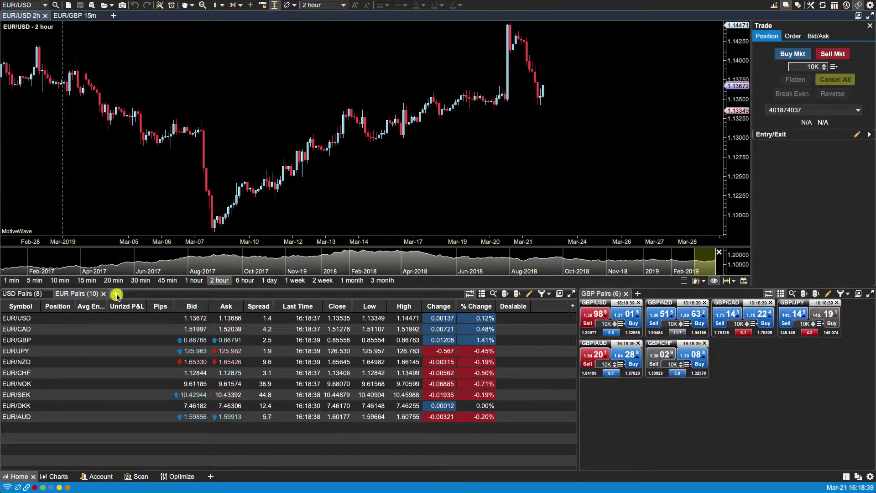
# - Try adding a watch list panel from the bottom tab bar, then abandon that wizard
pyautogui.click(117, 294)
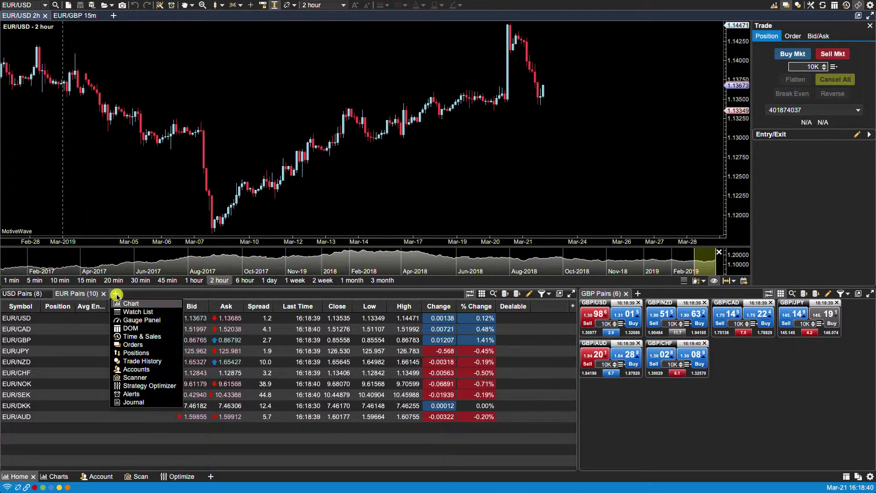
pyautogui.click(135, 312)
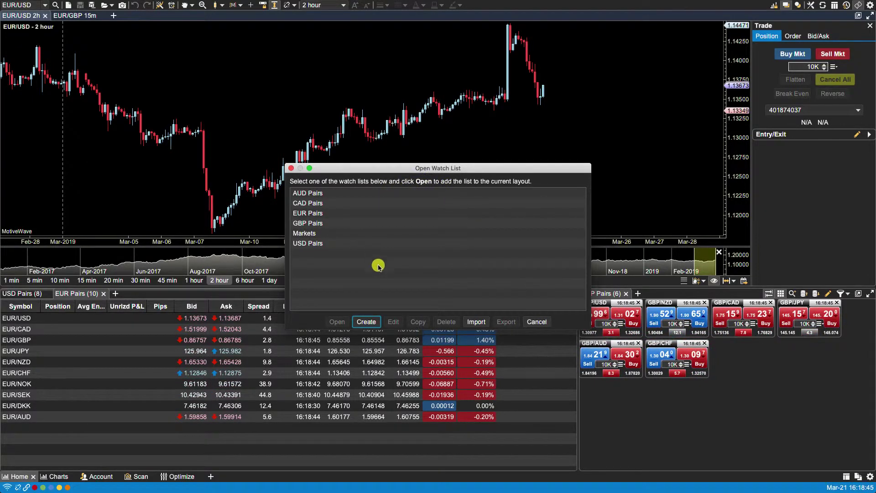
pyautogui.click(366, 322)
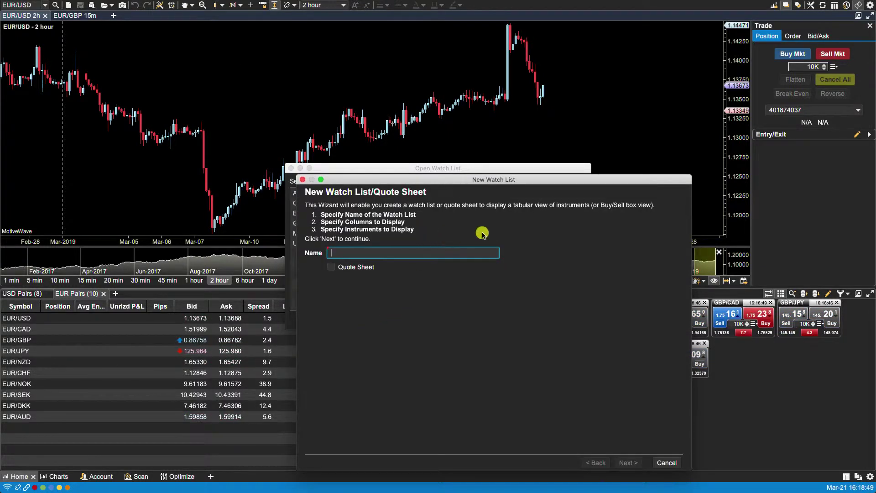
pyautogui.click(666, 462)
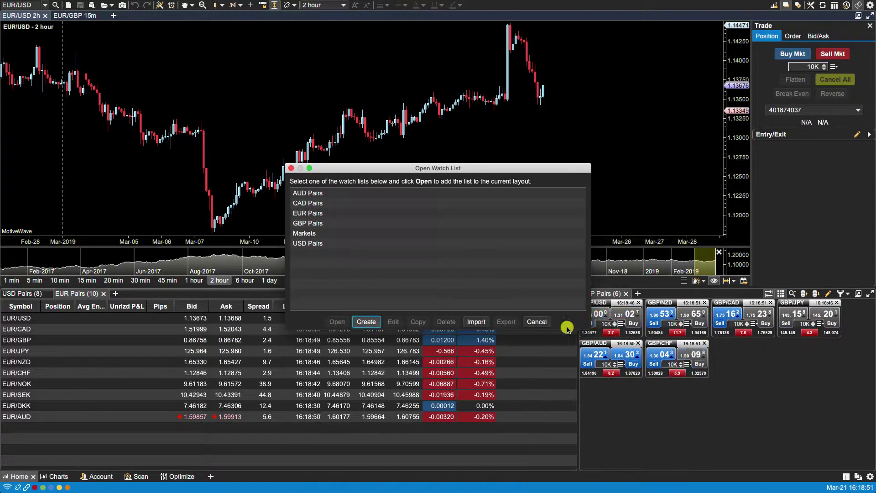
pyautogui.click(538, 320)
# - Launch the New Watch List wizard from File > New and name it MyWatchList
pyautogui.click(75, 5)
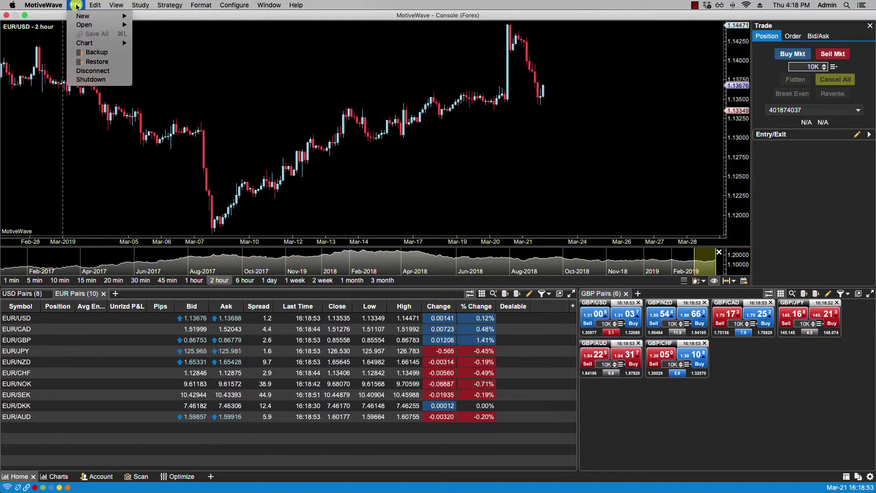
pyautogui.moveTo(82, 16)
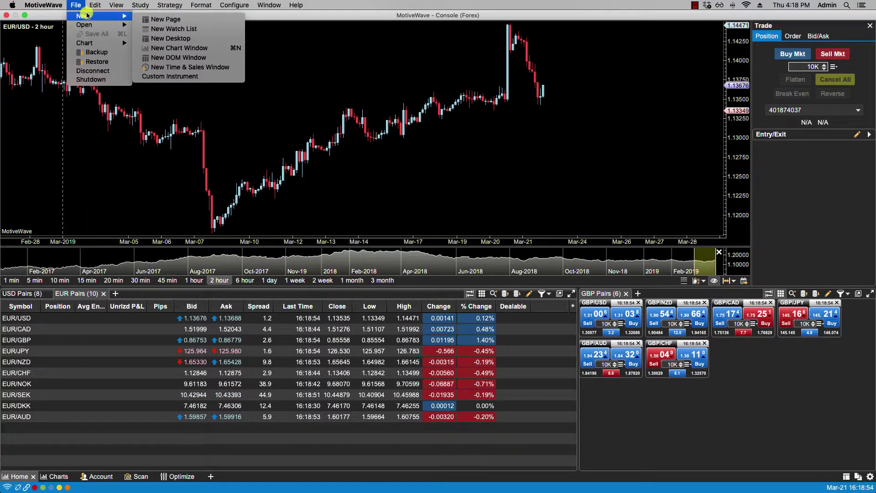
pyautogui.click(169, 28)
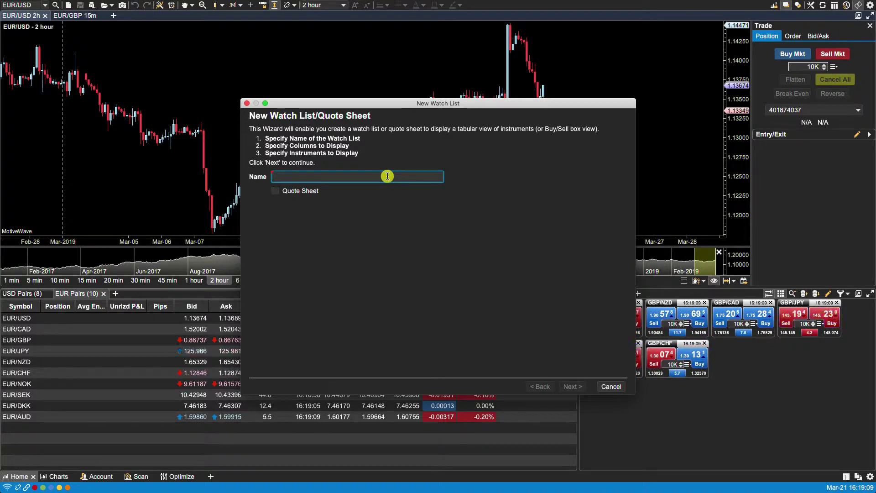
pyautogui.write('Wat')
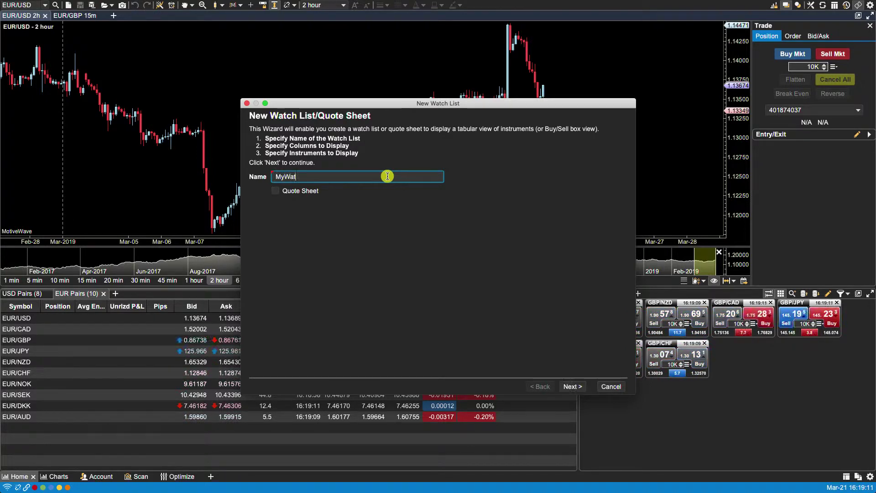
pyautogui.write('chList')
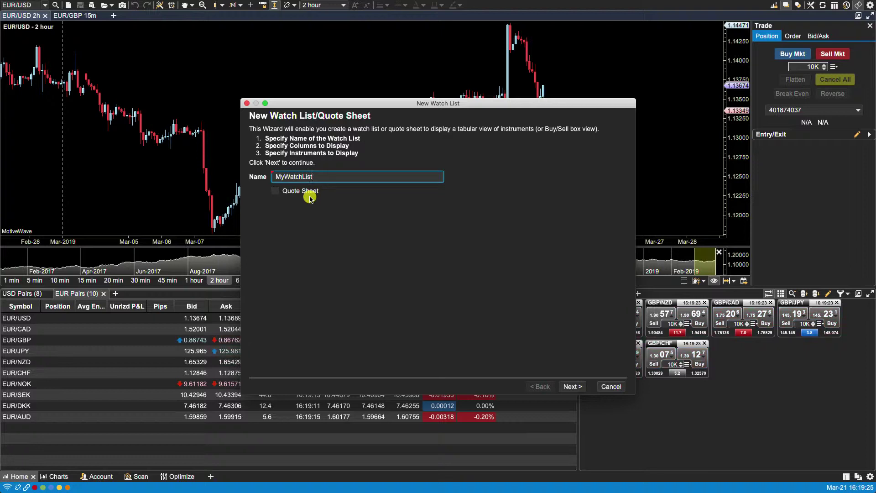
# - Advance to the Choose Columns page and experiment with selecting Day Range through Exchange
pyautogui.click(569, 388)
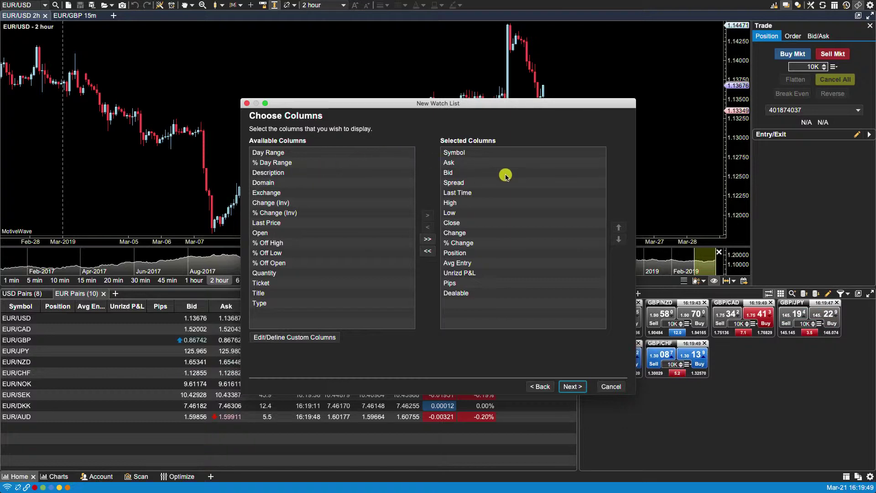
pyautogui.click(310, 153)
pyautogui.click(294, 174)
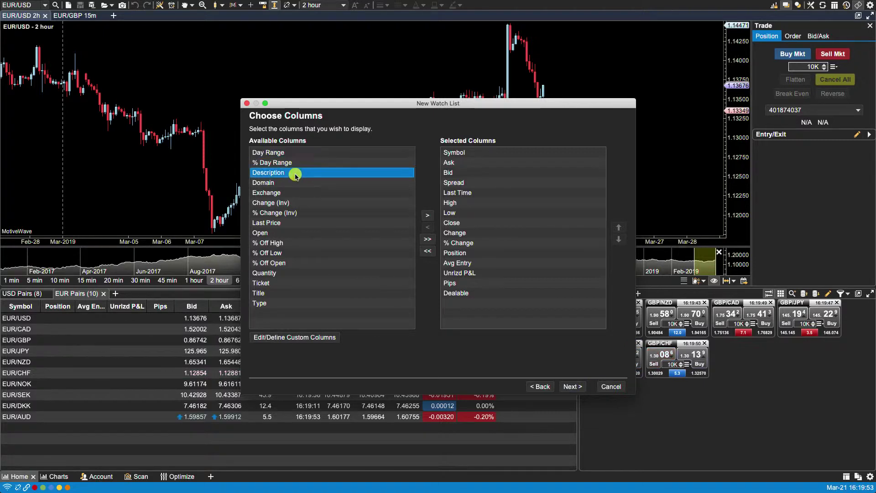
pyautogui.click(296, 153)
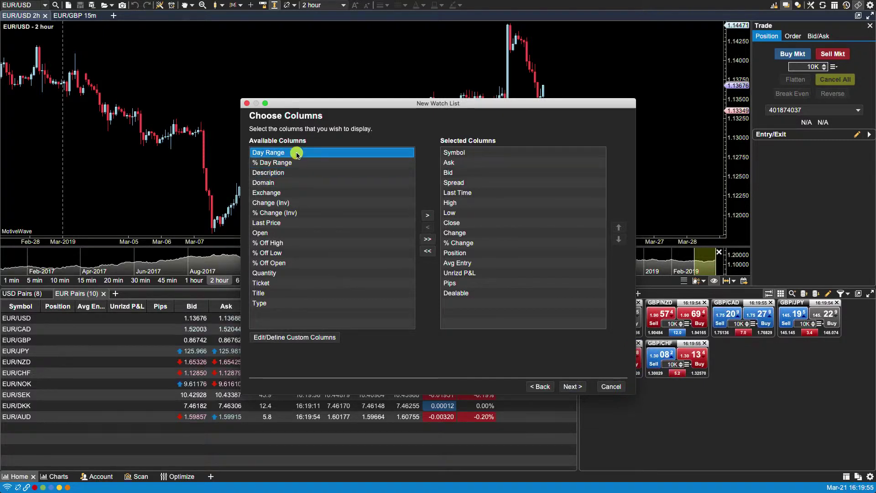
pyautogui.keyDown('shift'); pyautogui.click(267, 193); pyautogui.keyUp('shift')
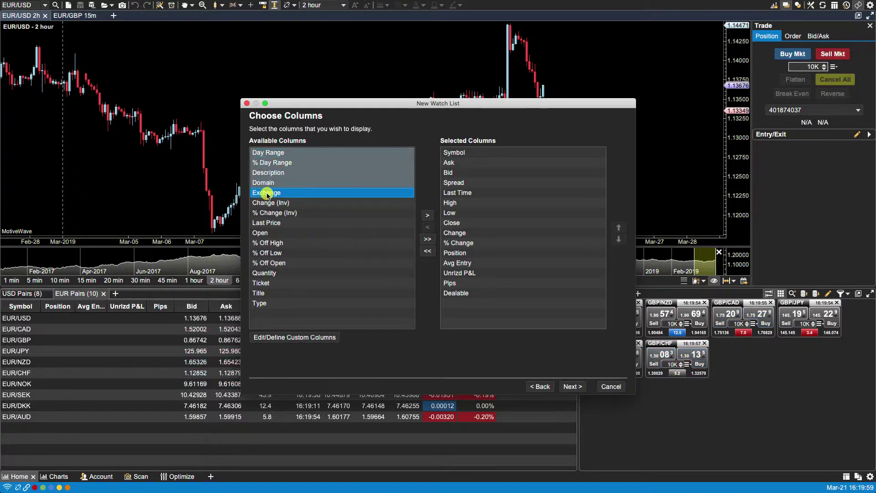
pyautogui.click(303, 223)
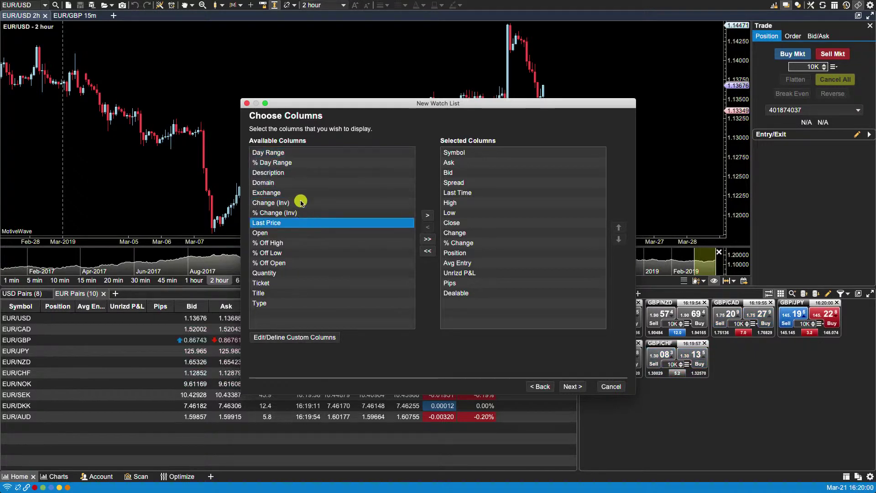
# - Add Day Range, Description, Exchange and % Change (Inv) to the selected columns
pyautogui.click(285, 154)
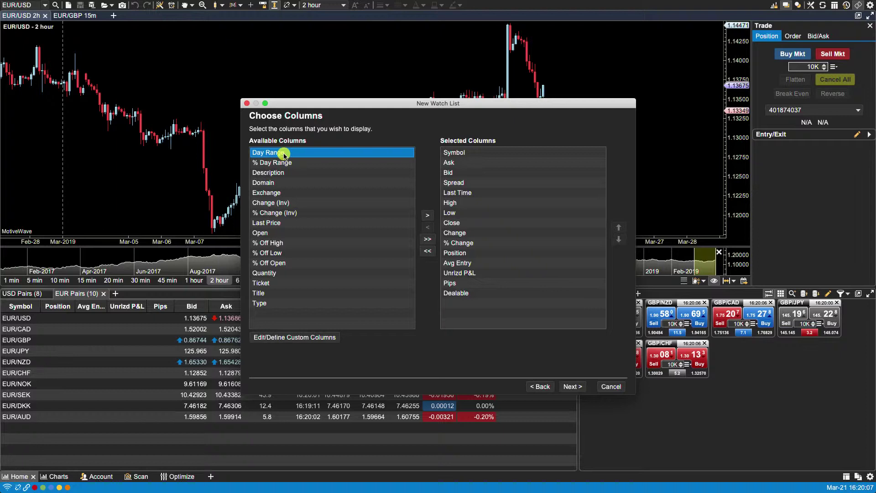
pyautogui.click(273, 173)
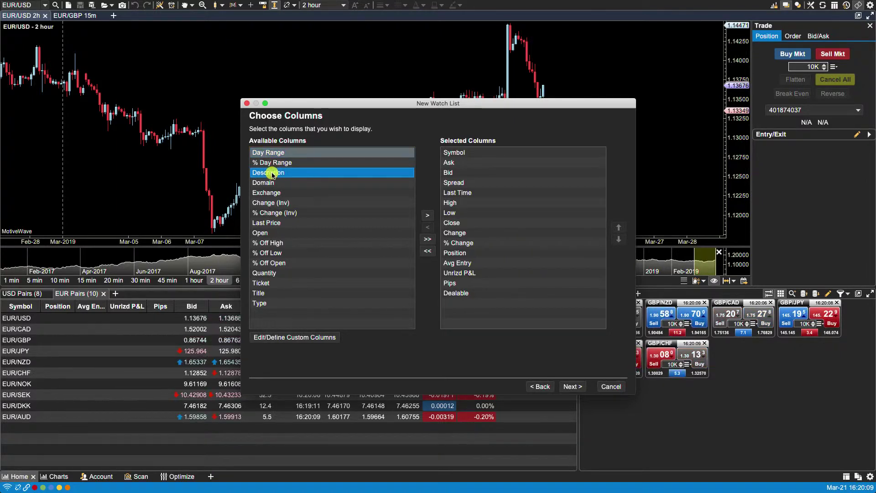
pyautogui.keyDown('super'); pyautogui.click(268, 195); pyautogui.keyUp('super')
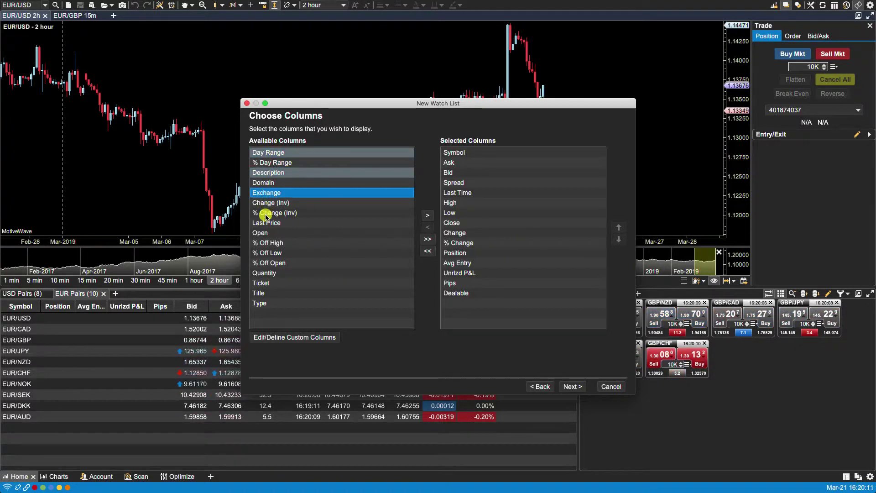
pyautogui.keyDown('super'); pyautogui.click(266, 215); pyautogui.keyUp('super')
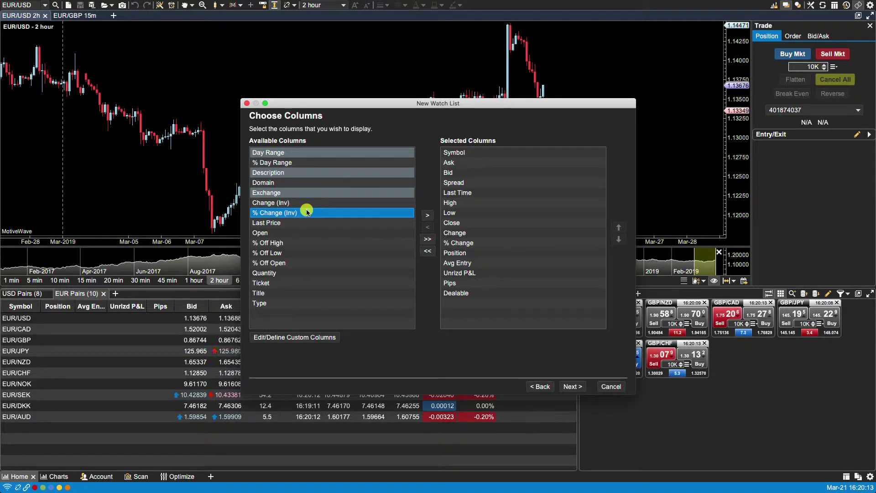
pyautogui.click(427, 220)
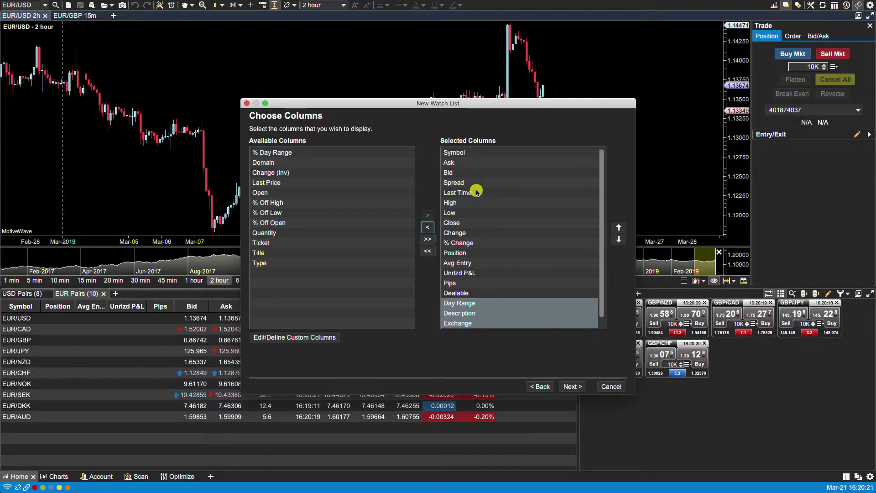
# - Return the four added columns to Available Columns
pyautogui.click(428, 232)
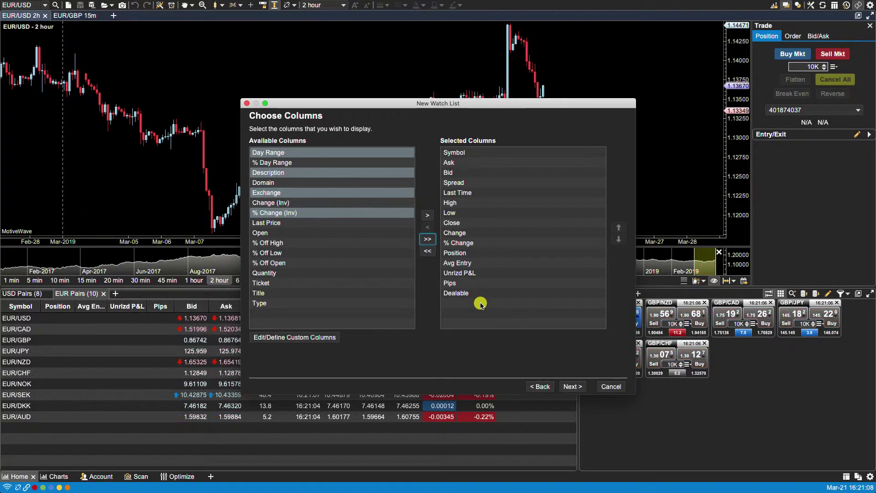
# - Place Unrlzd P&L directly above Avg Entry in the selected columns
pyautogui.click(487, 274)
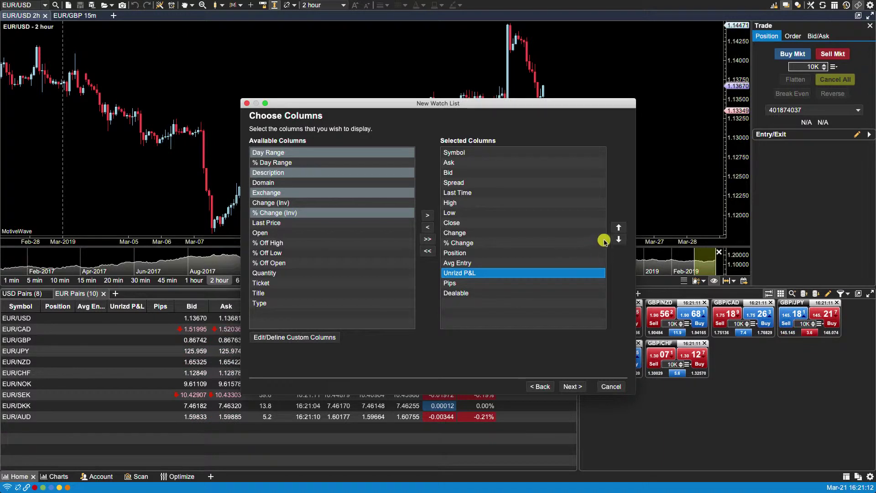
pyautogui.click(618, 230)
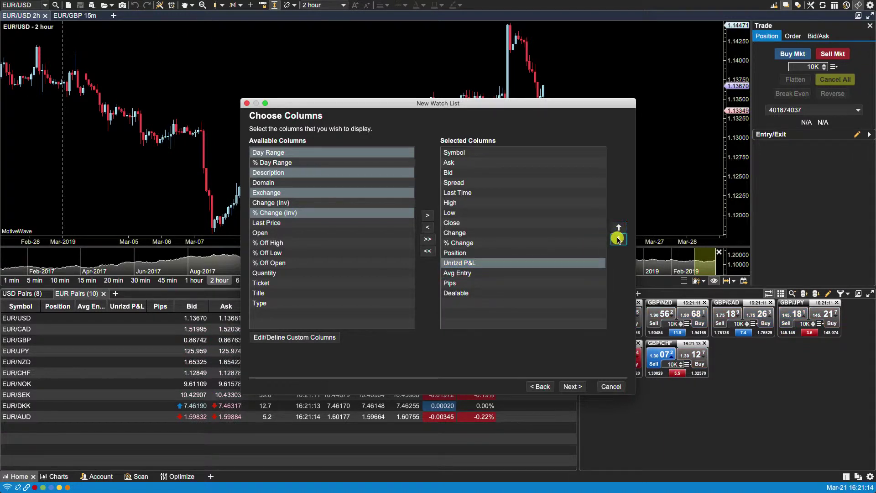
pyautogui.click(619, 240)
pyautogui.moveTo(495, 275); pyautogui.dragTo(496, 255)
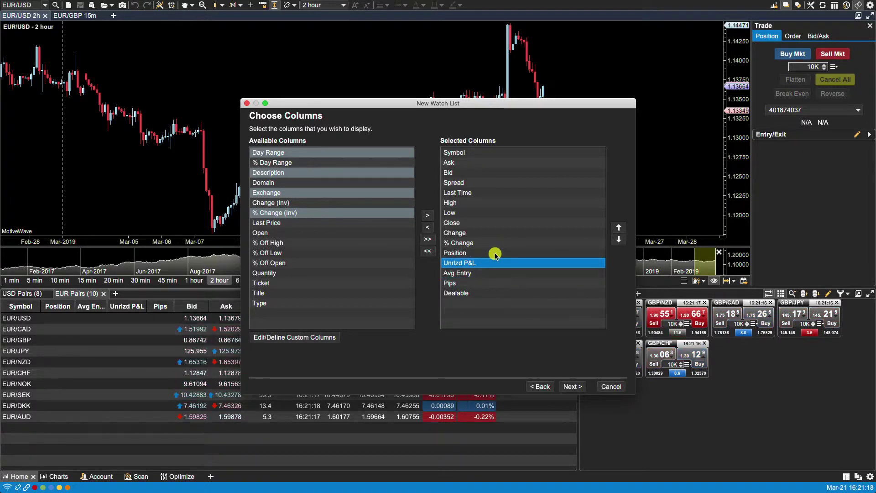
# - Open the Custom Columns window and cancel it without making changes
pyautogui.click(298, 338)
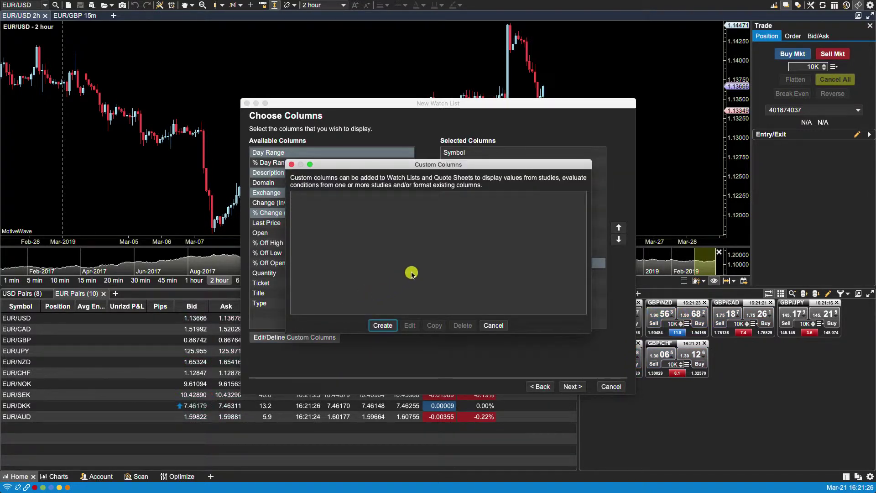
pyautogui.click(492, 325)
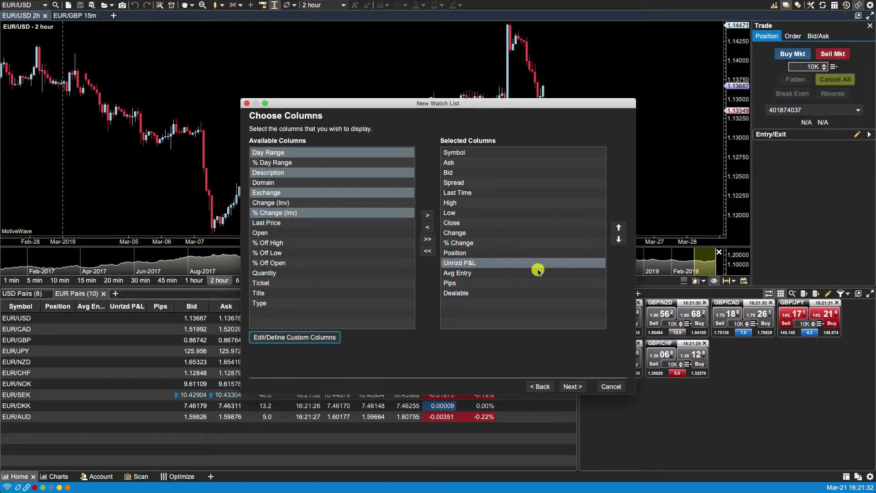
# - Advance to the Add Instruments page and show the Choose Symbol dropdown
pyautogui.click(572, 386)
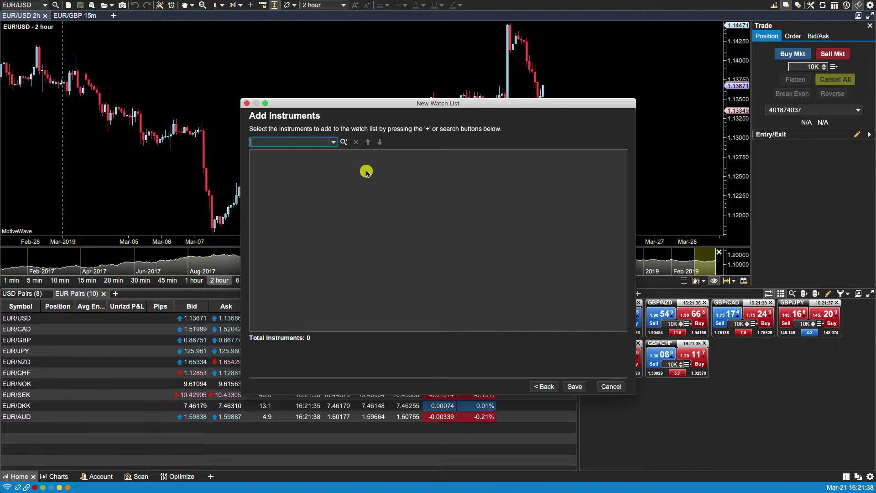
pyautogui.click(334, 143)
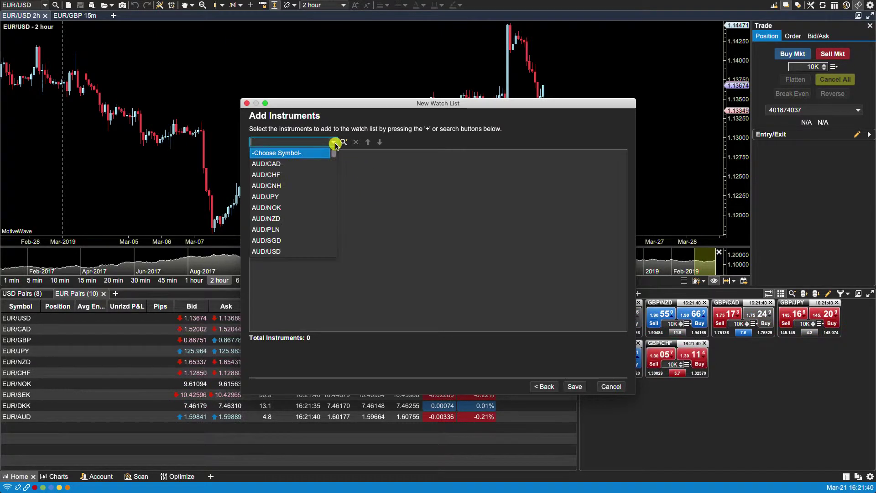
# - Add AUD/CHF plus USD/CHF through USD/NOK found by a USD symbol search
pyautogui.click(288, 176)
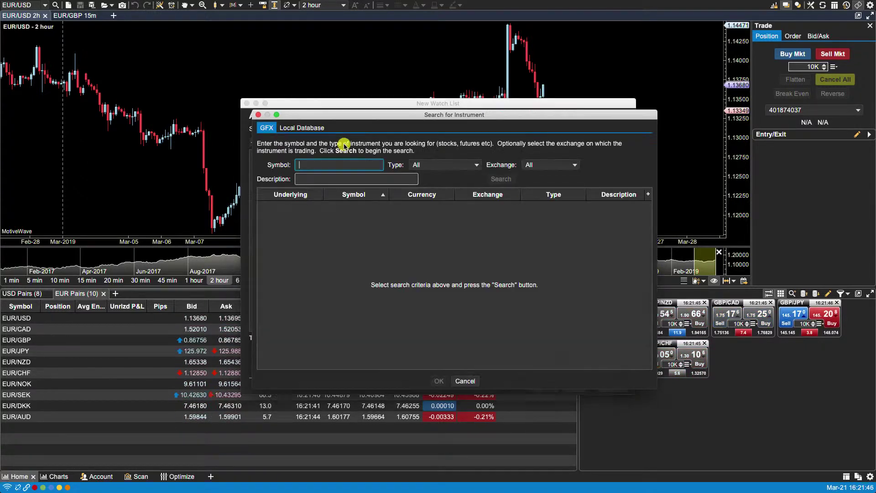
pyautogui.write('USD')
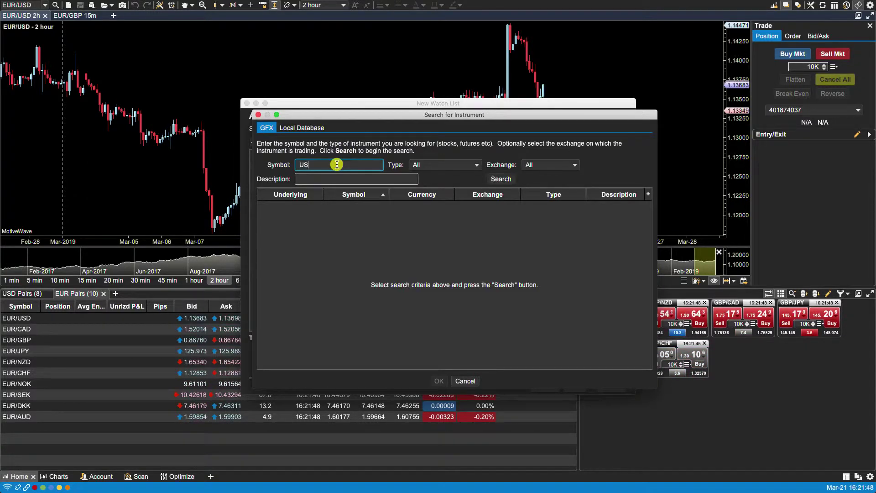
pyautogui.click(503, 180)
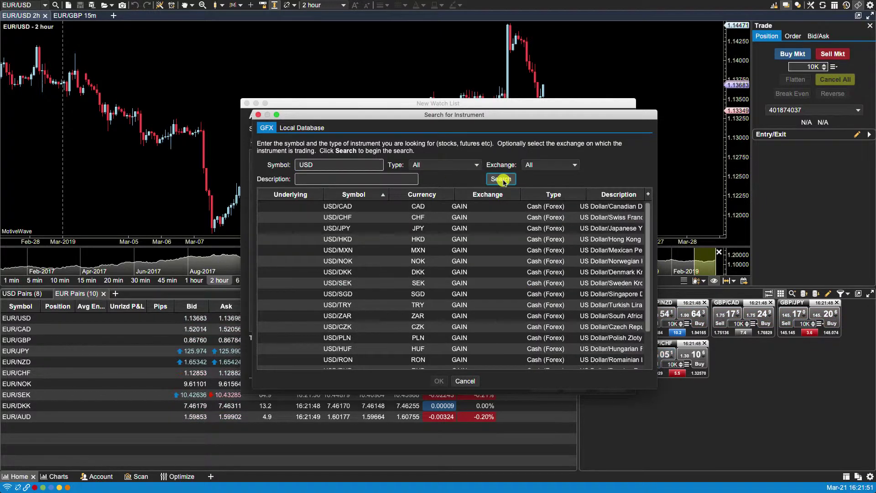
pyautogui.click(367, 220)
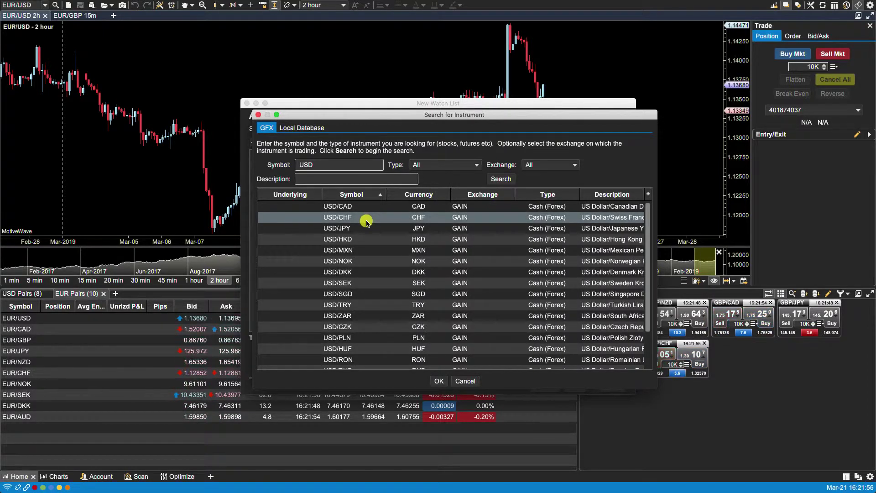
pyautogui.keyDown('shift'); pyautogui.click(347, 261); pyautogui.keyUp('shift')
pyautogui.click(438, 382)
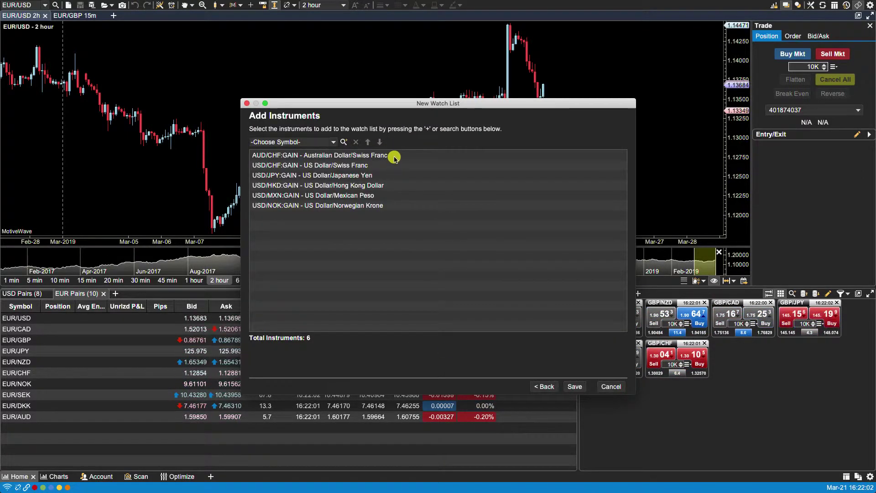
# - Move USD/NOK above USD/MXN, then remove USD/MXN from the list
pyautogui.click(368, 209)
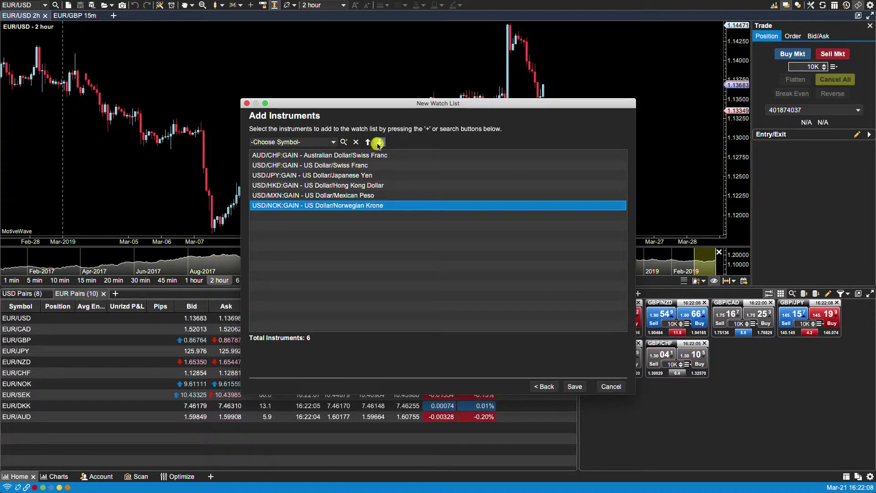
pyautogui.moveTo(337, 206); pyautogui.dragTo(342, 196)
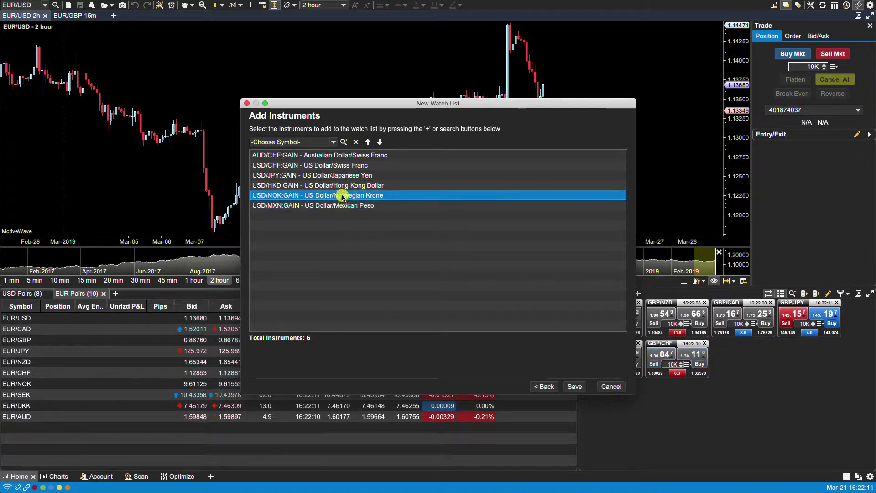
pyautogui.click(364, 207)
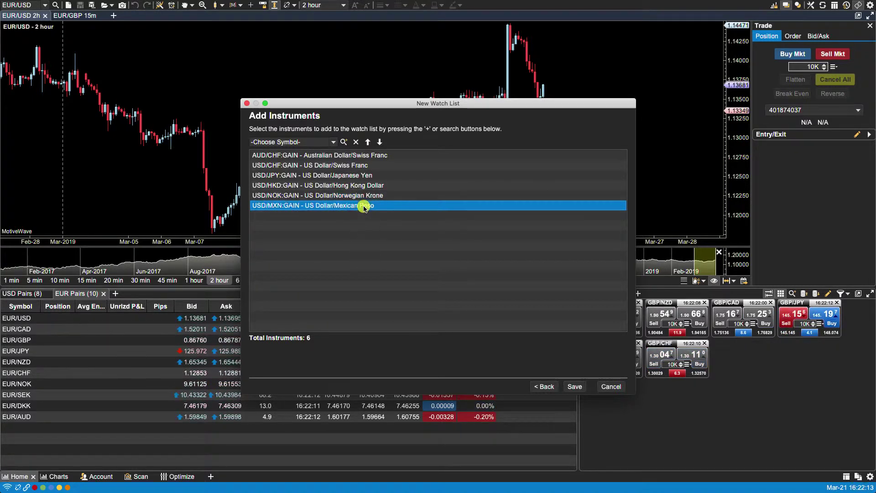
pyautogui.click(357, 142)
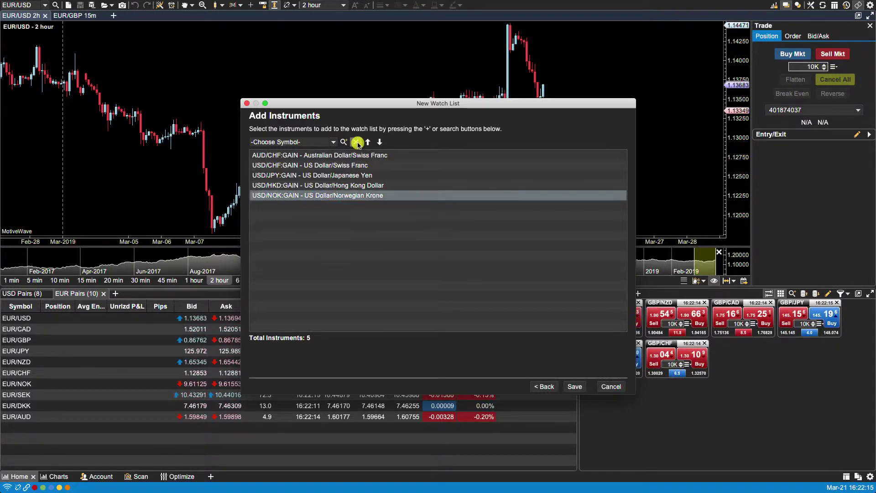
# - Save the watch list and open MyWatchList as a new bottom-panel tab
pyautogui.click(568, 387)
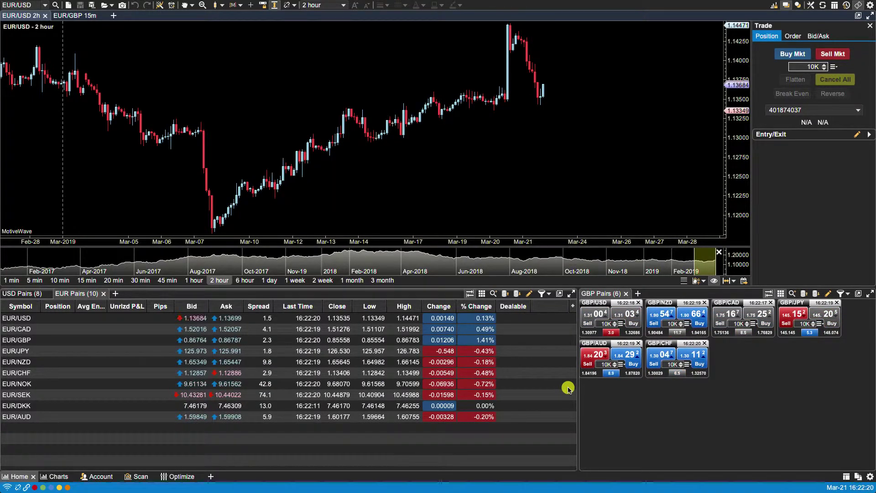
pyautogui.click(116, 294)
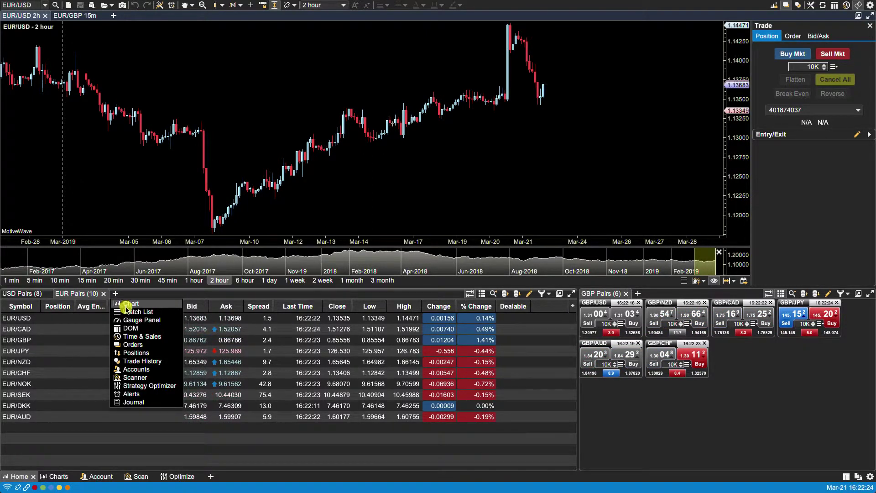
pyautogui.click(128, 312)
pyautogui.click(312, 244)
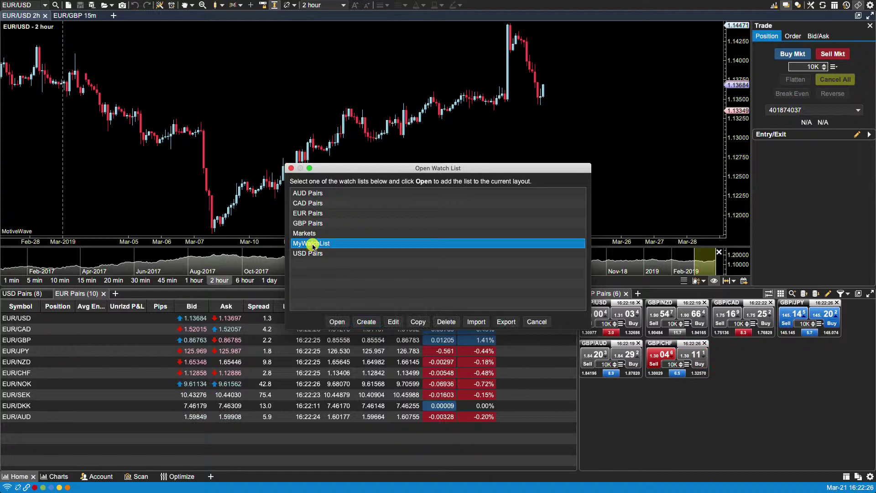
pyautogui.click(336, 323)
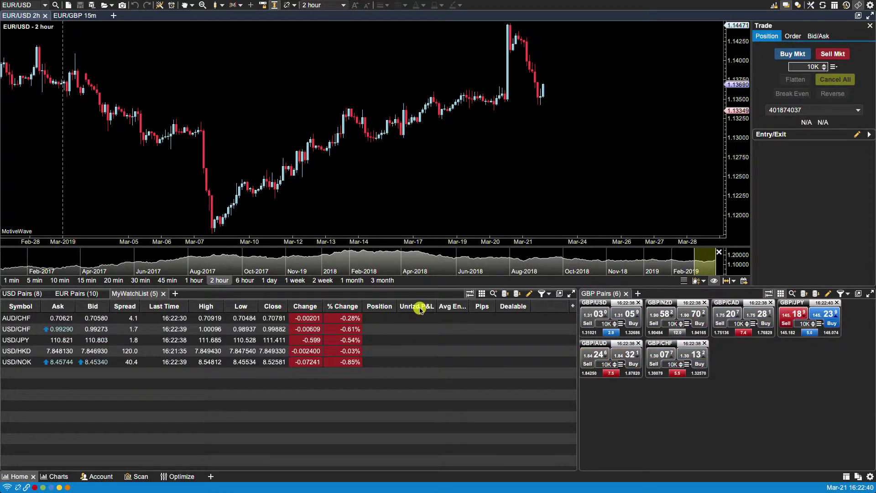
# - Drag the Unrlzd P&L column header left so it sits just before Position
pyautogui.moveTo(419, 306); pyautogui.dragTo(361, 308)
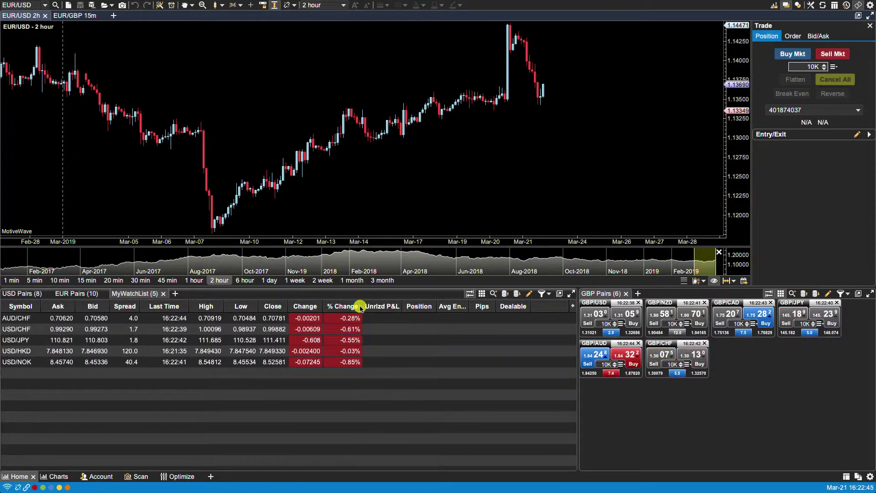
pyautogui.click(528, 297)
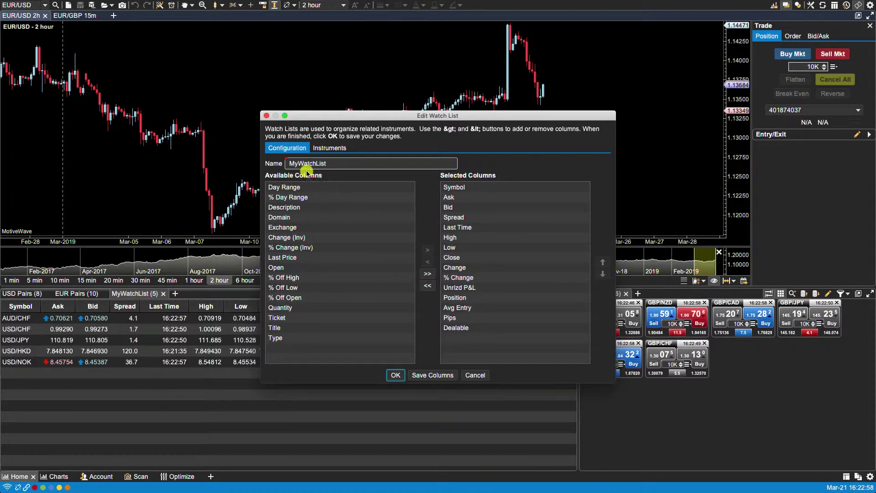
pyautogui.click(329, 150)
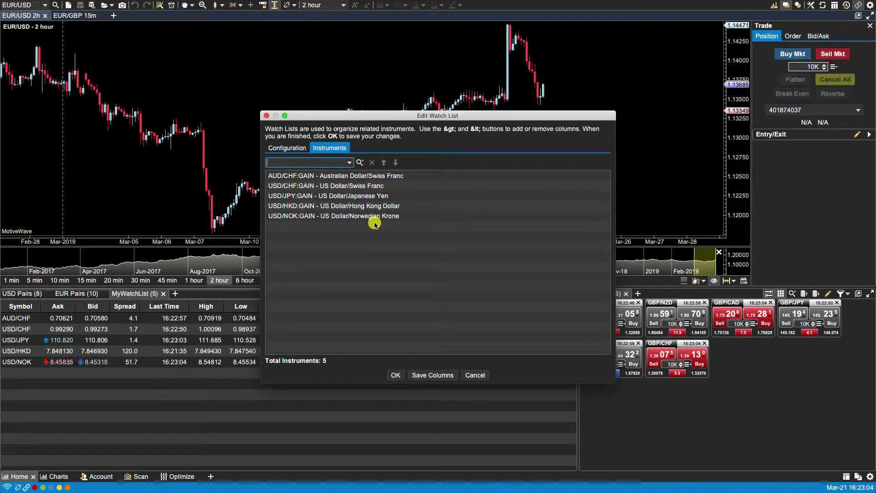
pyautogui.click(394, 375)
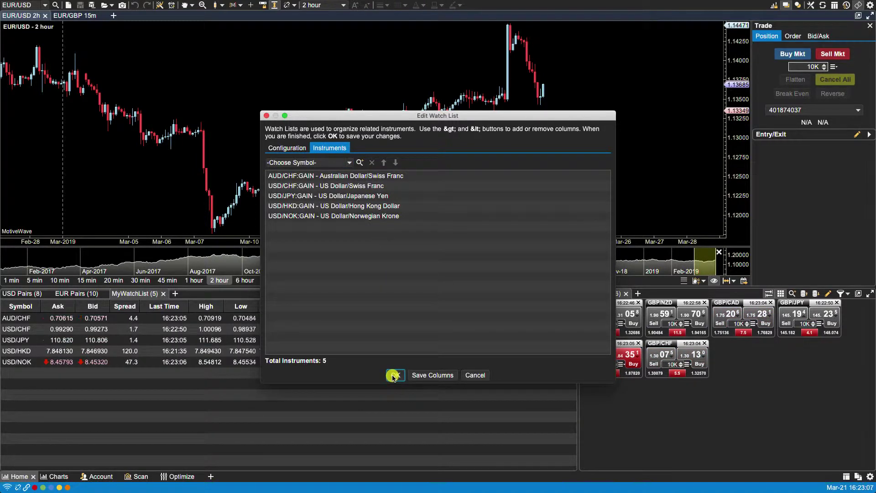
# - Start a new Watch List panel tab and select MyWatchList among the saved lists
pyautogui.click(176, 295)
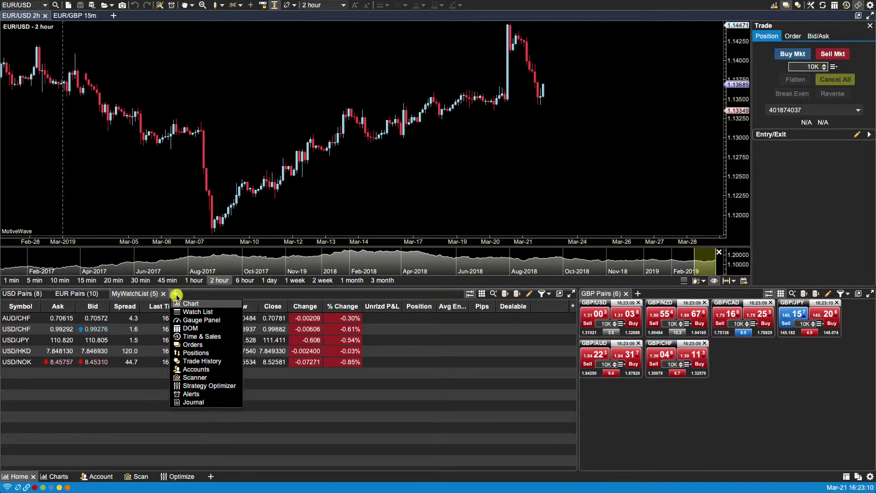
pyautogui.click(221, 315)
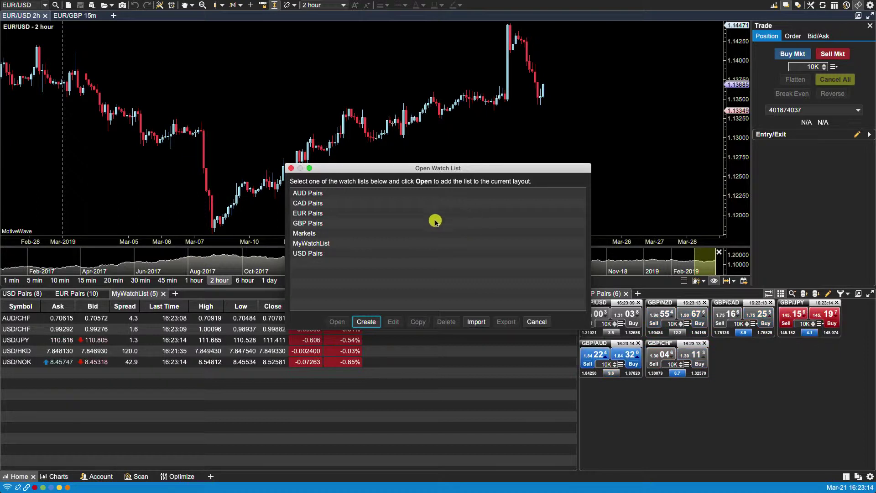
pyautogui.click(323, 244)
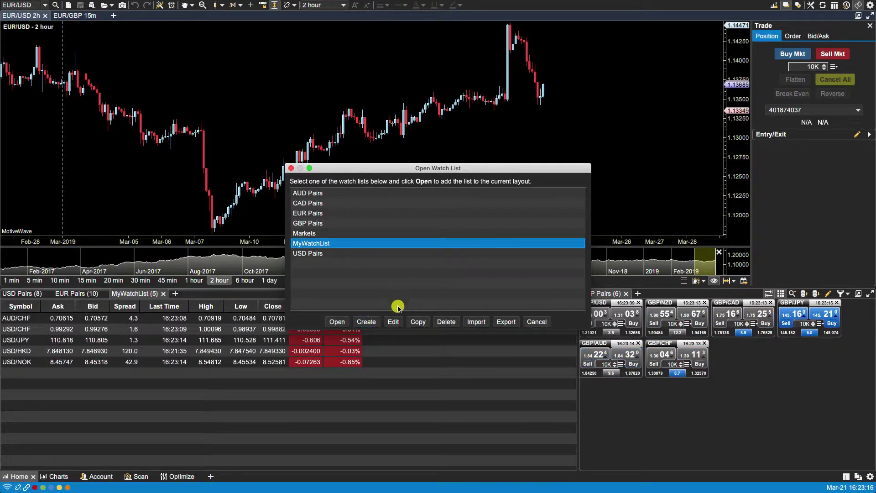